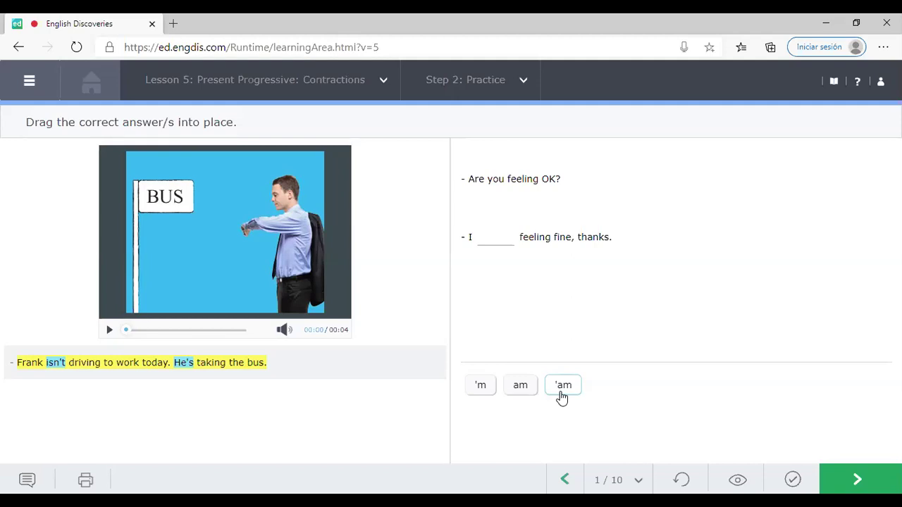
Complete "I ___ feeling fine" with 'm and "we ___ enjoying the party" with 're in the contractions practice
drag(486, 389, 495, 240)
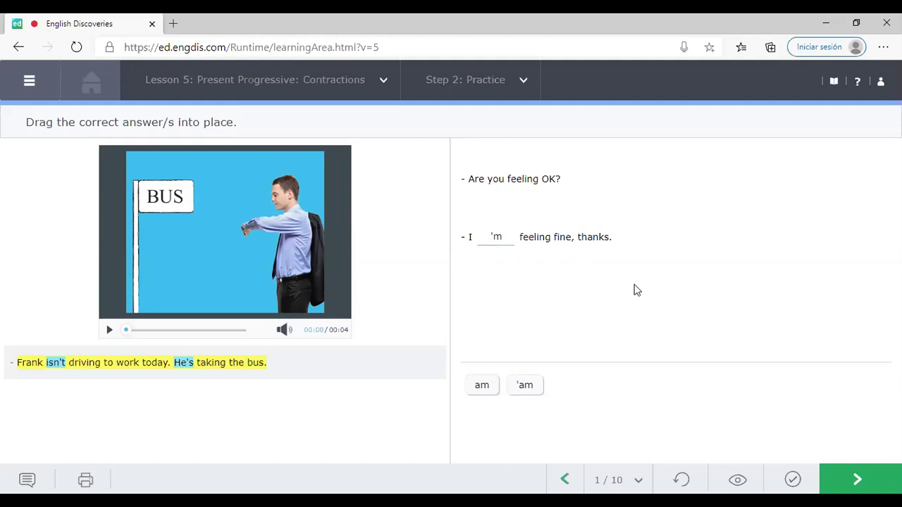
click(793, 481)
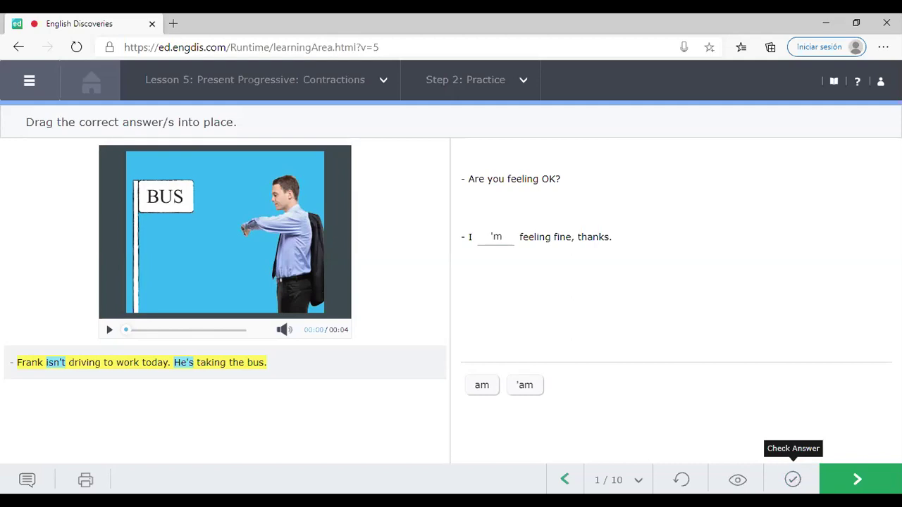
click(848, 479)
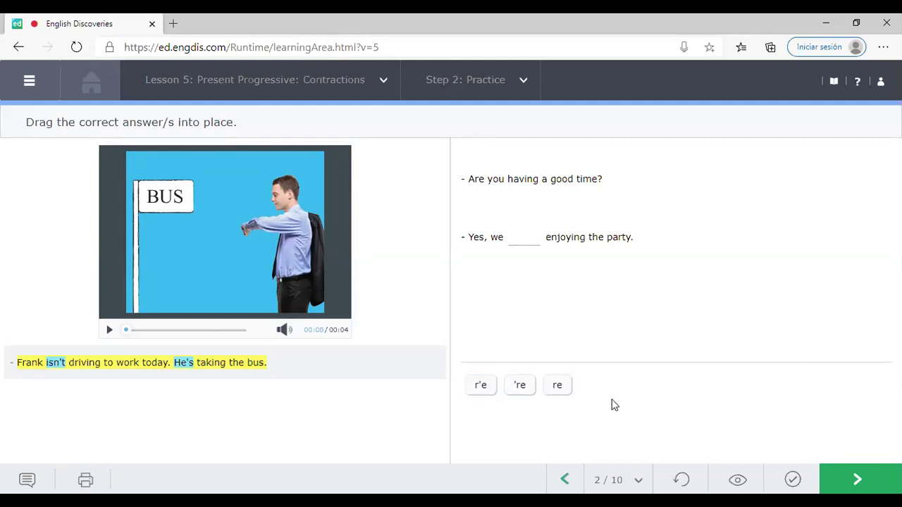
drag(519, 386, 526, 240)
Browse the remaining contractions practice questions without answering them, through to the lesson's Test step
click(852, 479)
click(853, 479)
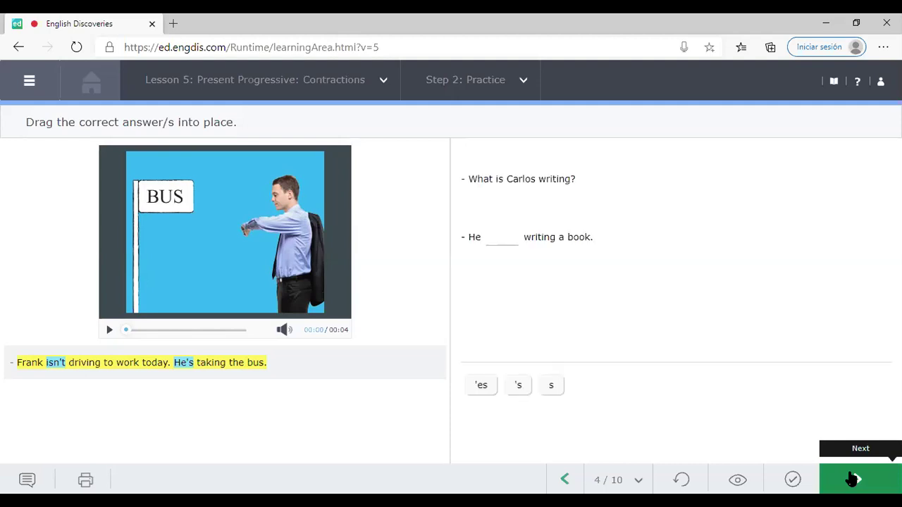
click(853, 479)
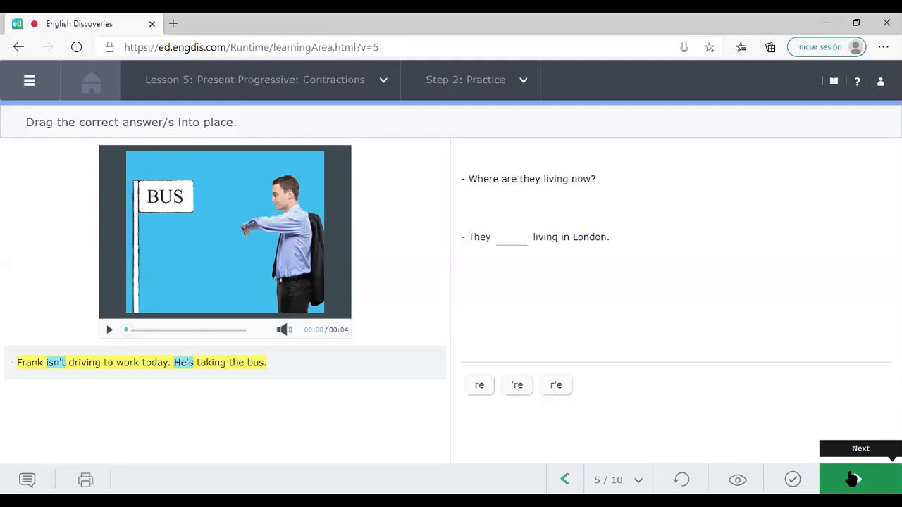
click(852, 479)
click(852, 479)
click(852, 479)
click(853, 479)
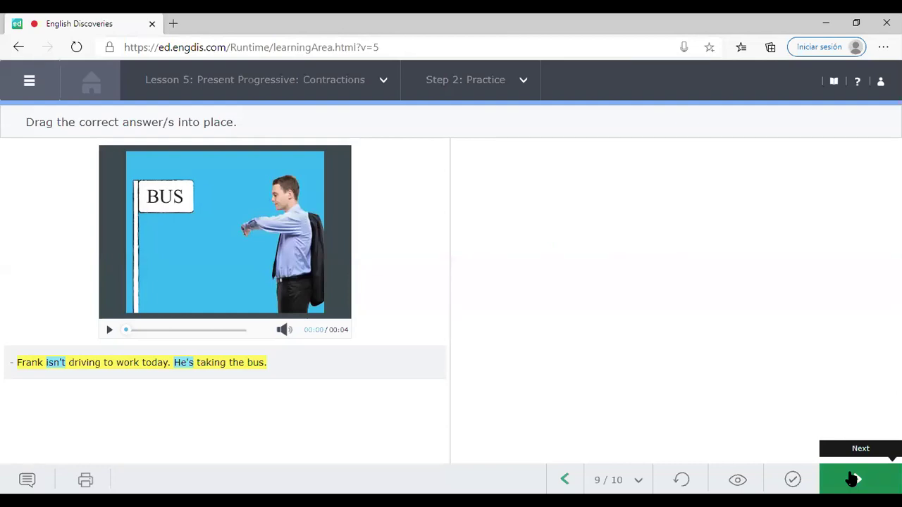
click(852, 479)
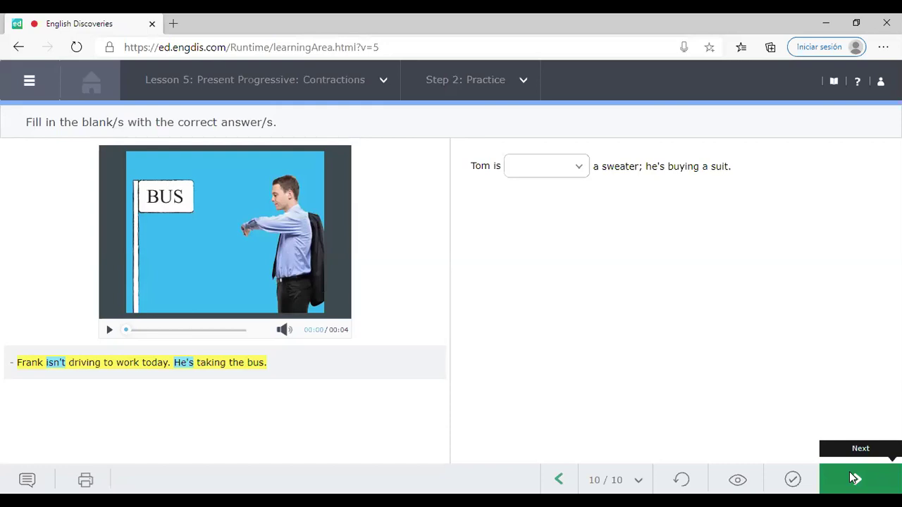
click(852, 479)
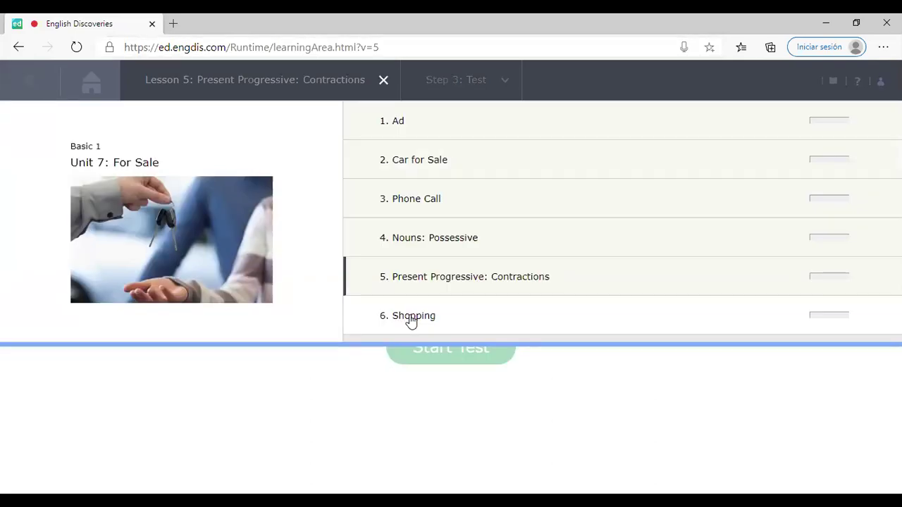
Open Lesson 6: Shopping and view each Explore vocabulary entry from "for sale" through "sale"
click(411, 319)
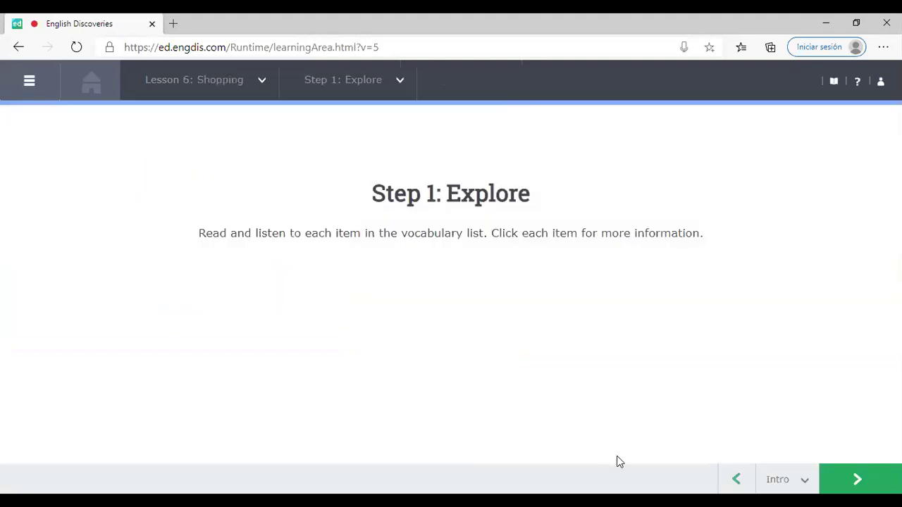
click(872, 467)
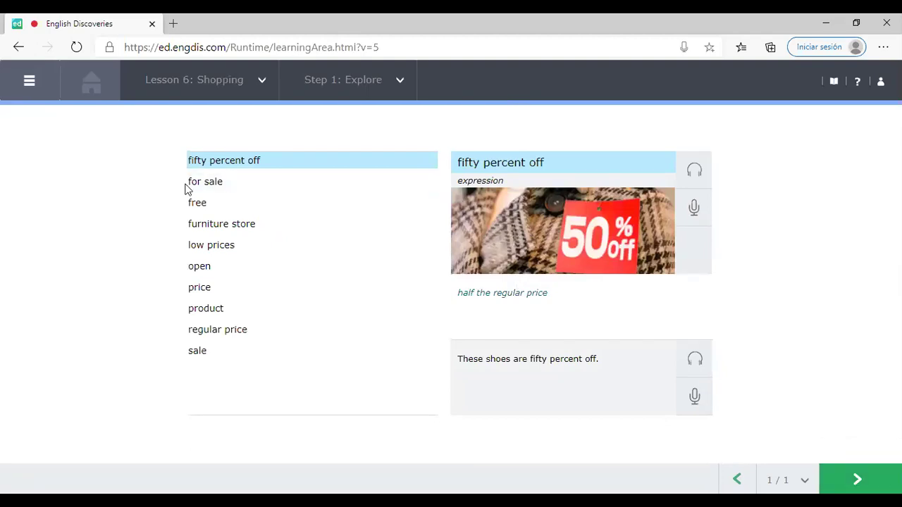
click(214, 186)
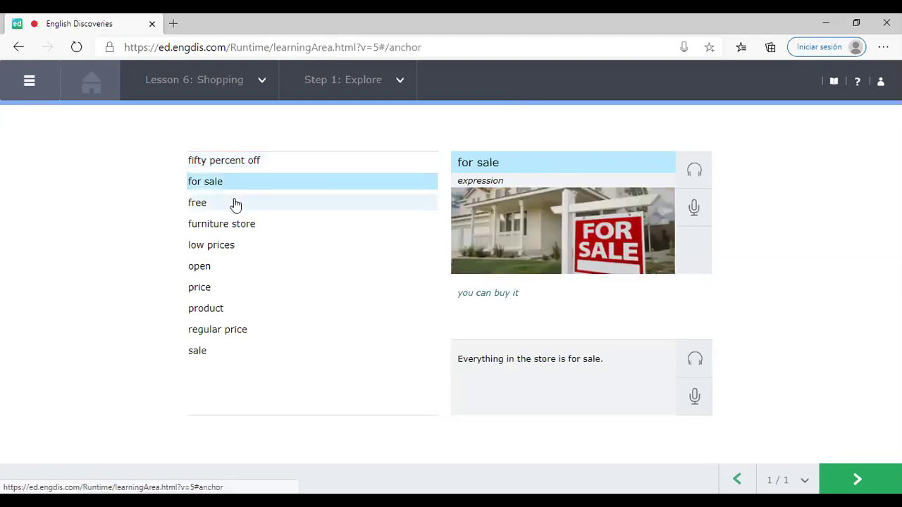
click(218, 205)
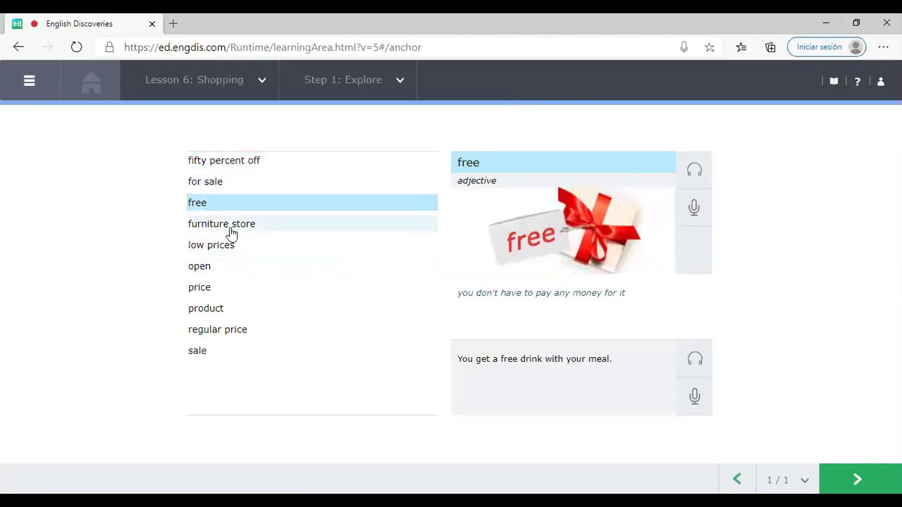
click(232, 226)
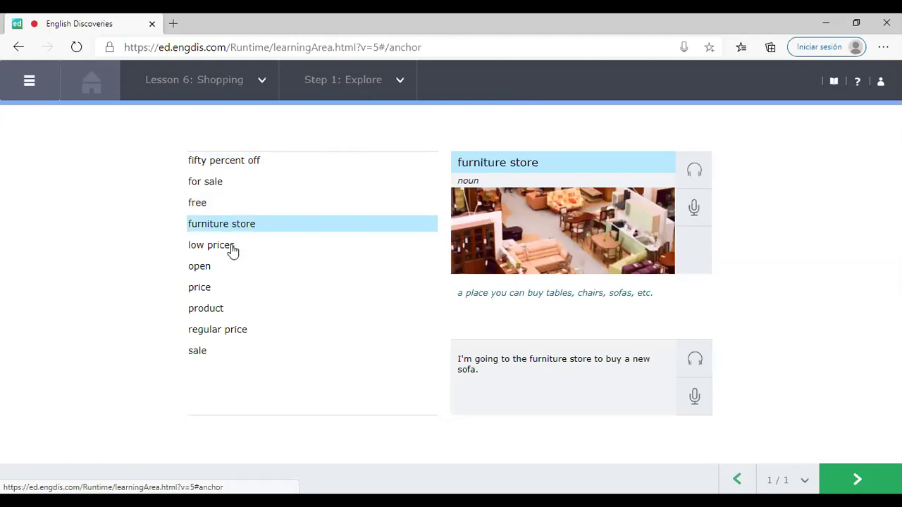
click(232, 246)
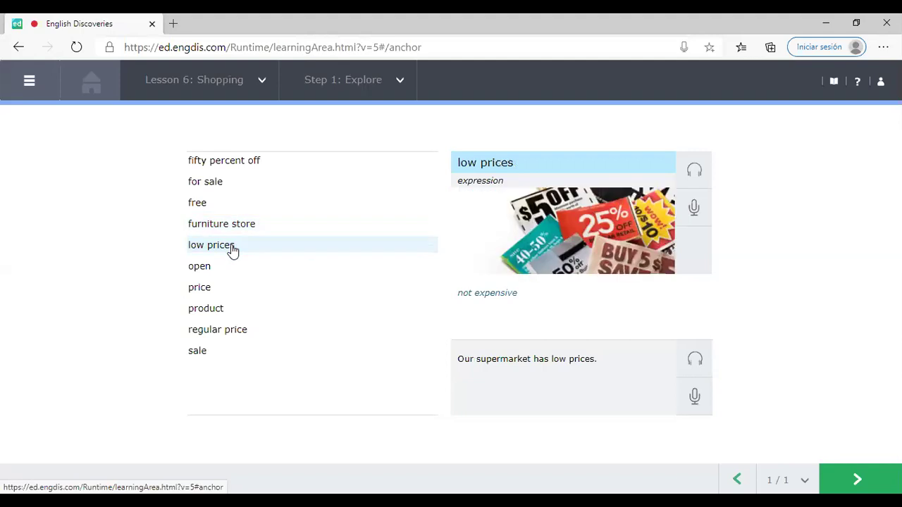
click(204, 270)
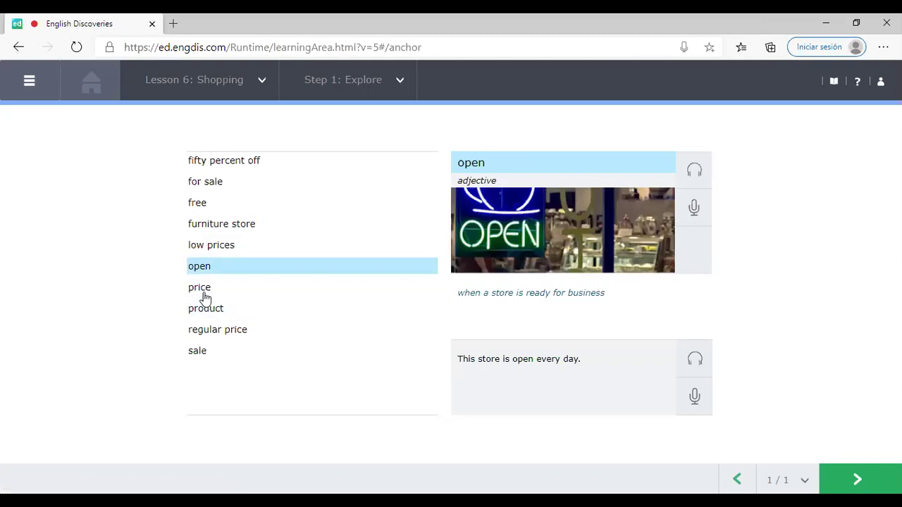
click(204, 292)
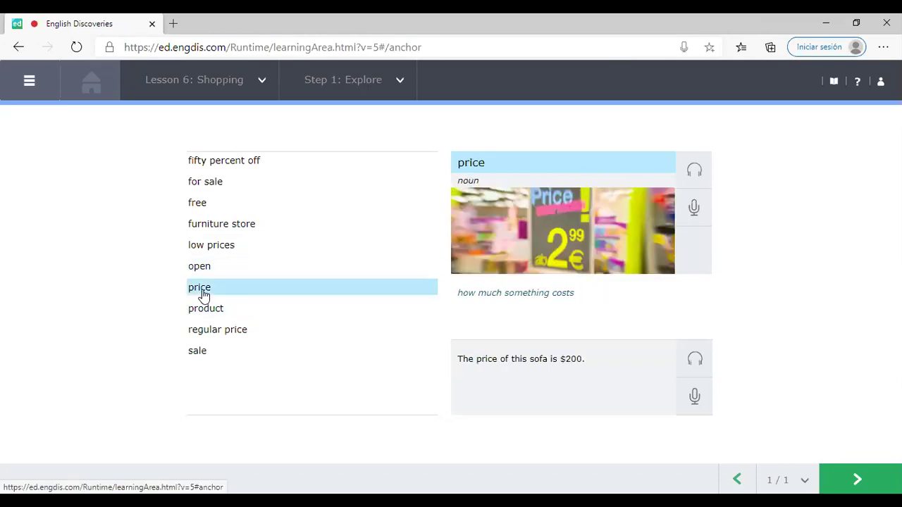
click(233, 310)
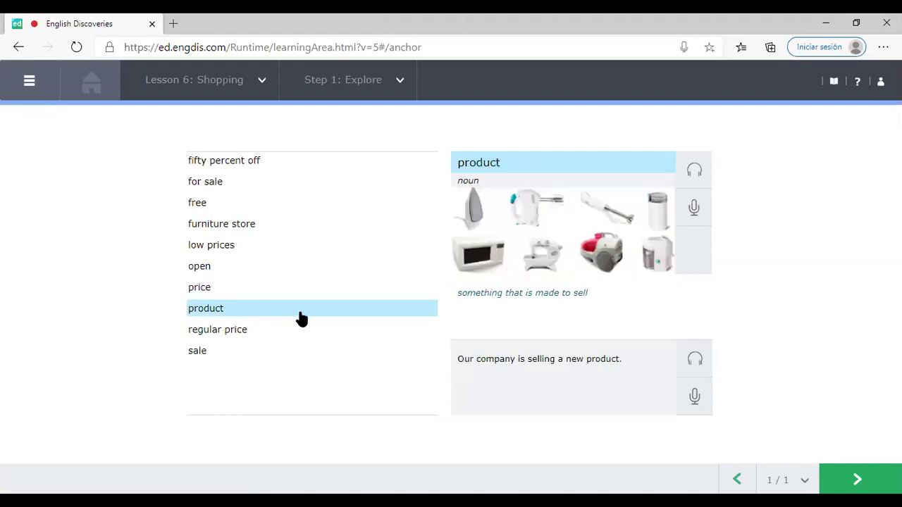
click(265, 337)
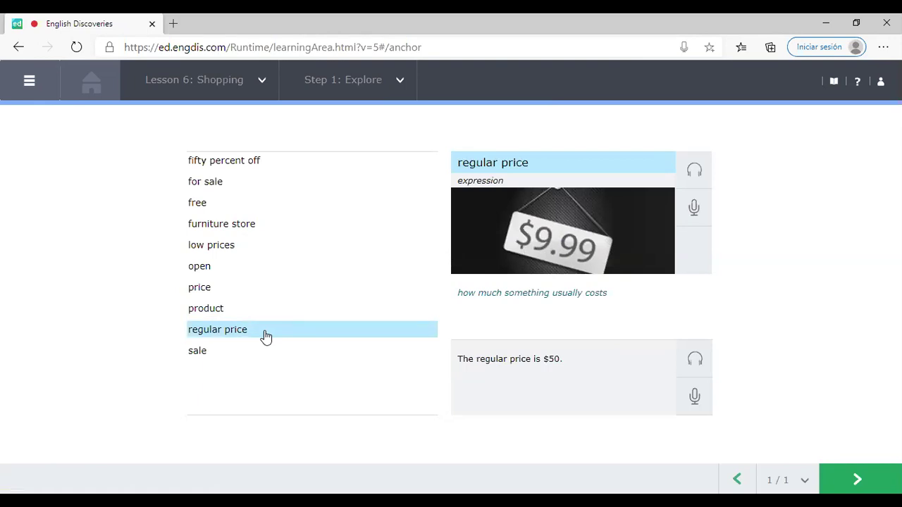
click(265, 350)
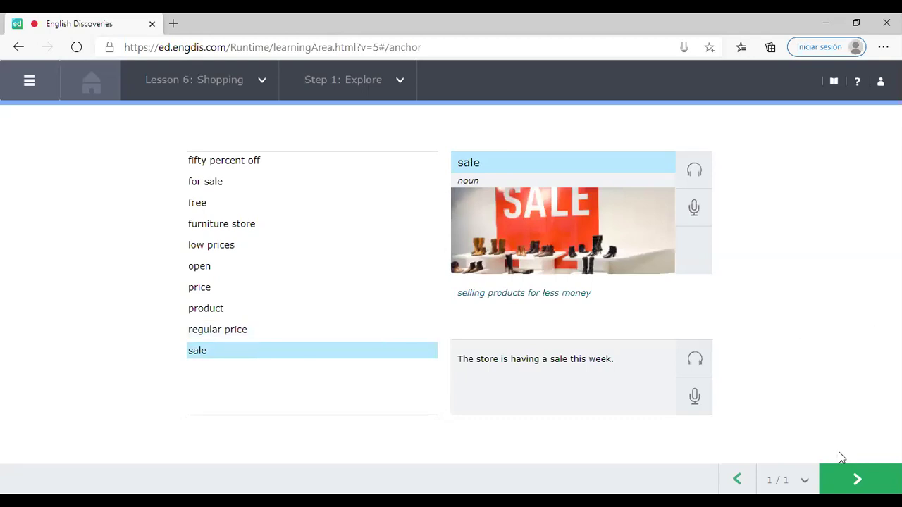
Start the Shopping lesson's Practice step, play the first dictation and enter "These shoes are fifty percent off." as its sentence
click(846, 481)
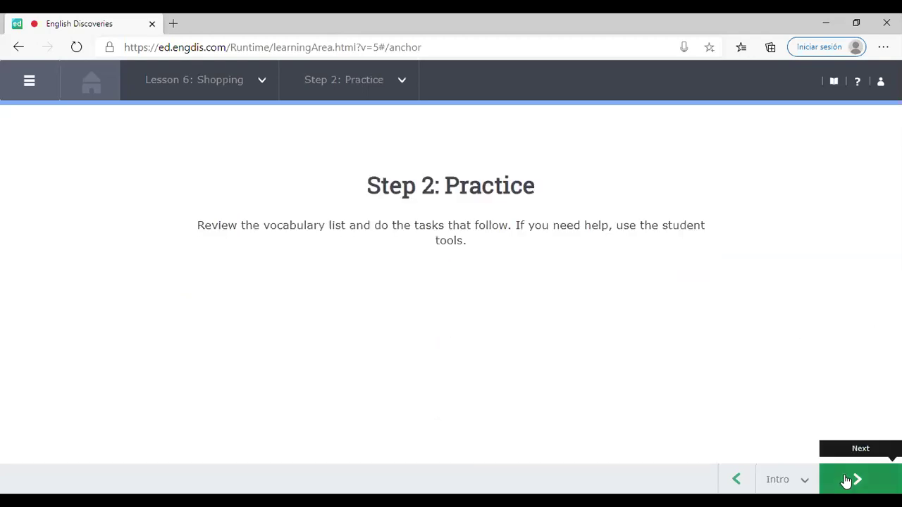
click(845, 481)
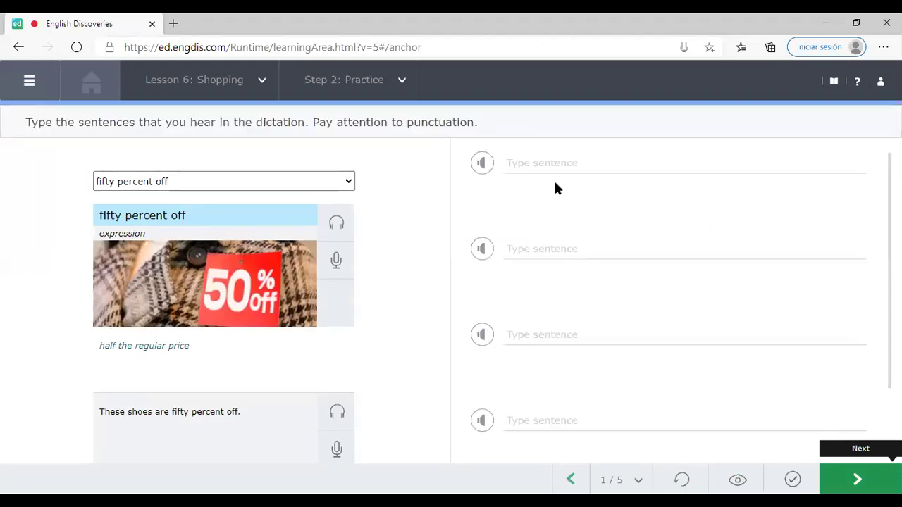
click(548, 172)
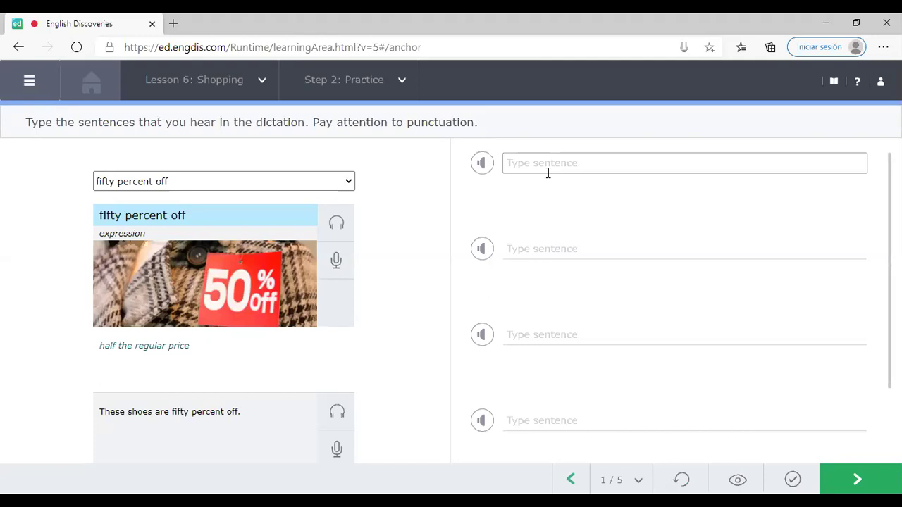
click(484, 165)
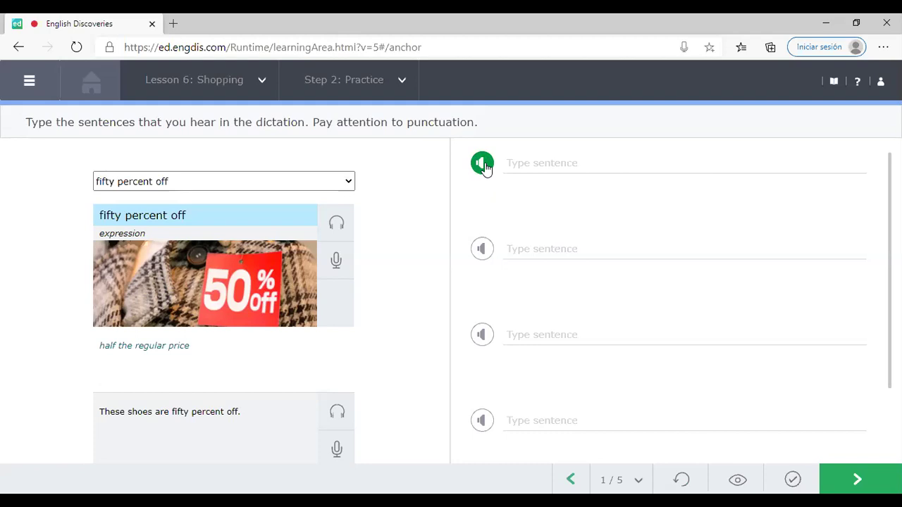
click(522, 161)
click(523, 161)
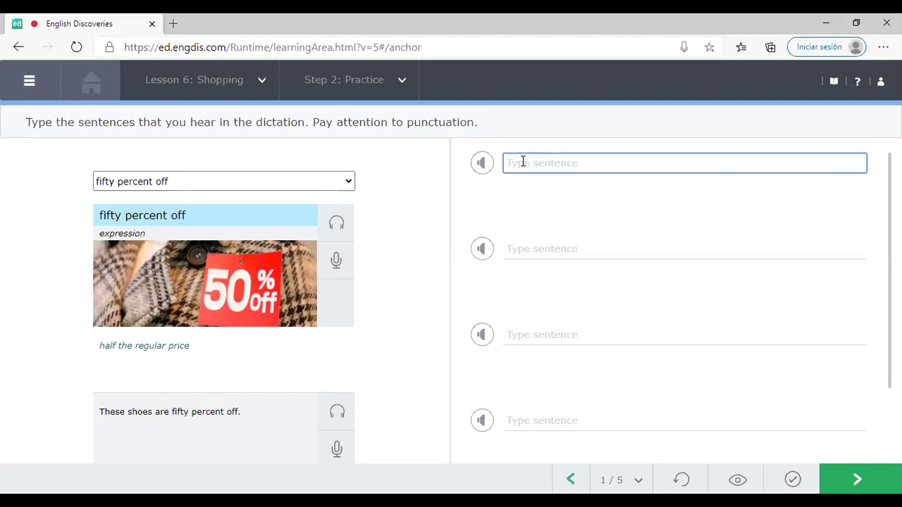
text(These sh)
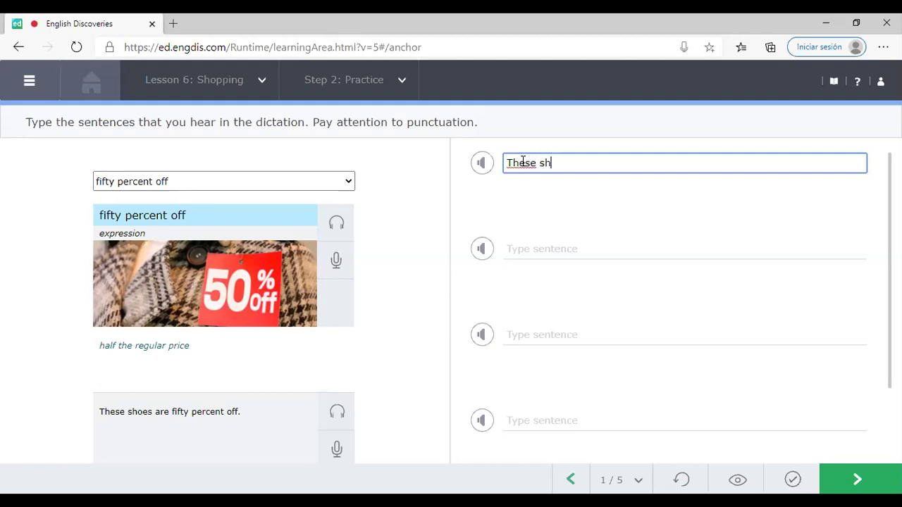
text(oes are fifty percent off.)
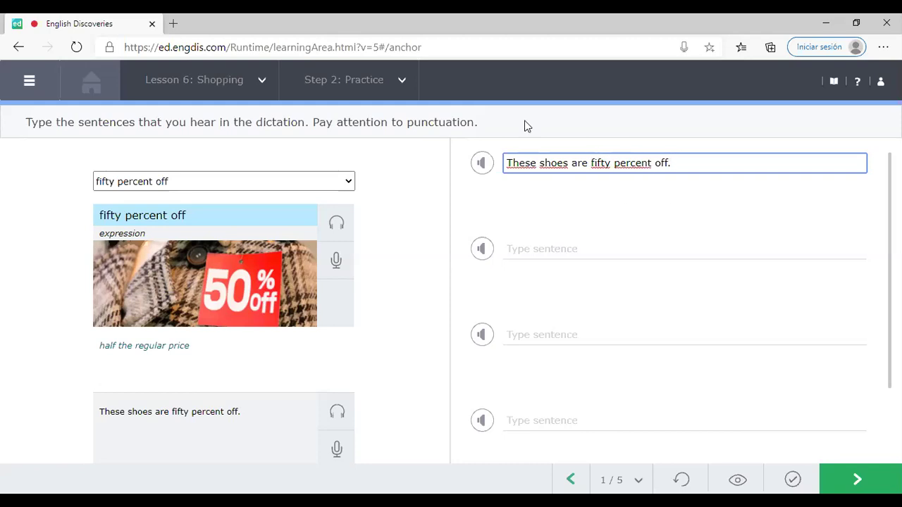
Look up the vocabulary entries "open" and "product" beside the dictation, and look over the remaining dictation lines
click(327, 187)
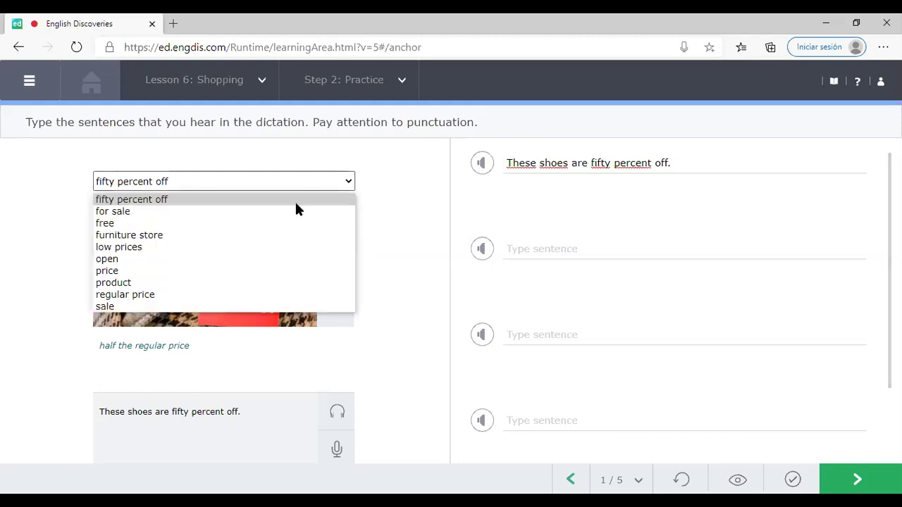
click(267, 259)
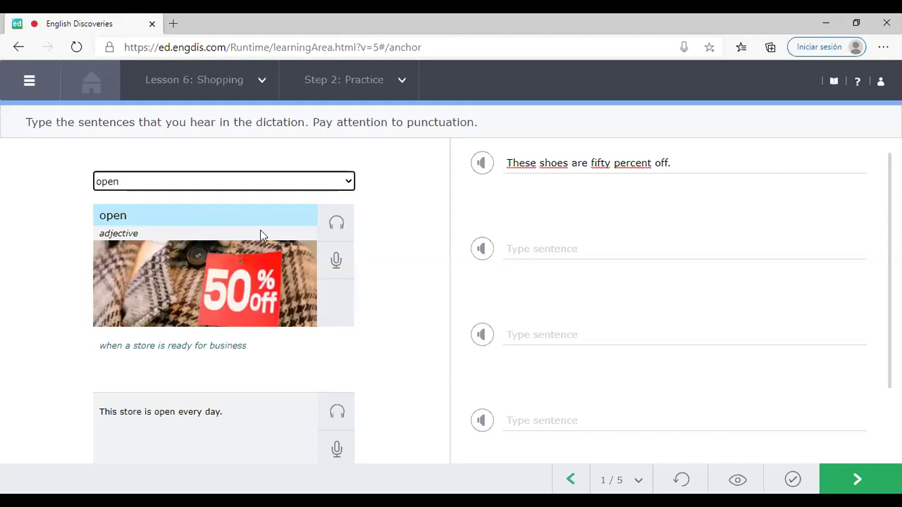
click(223, 180)
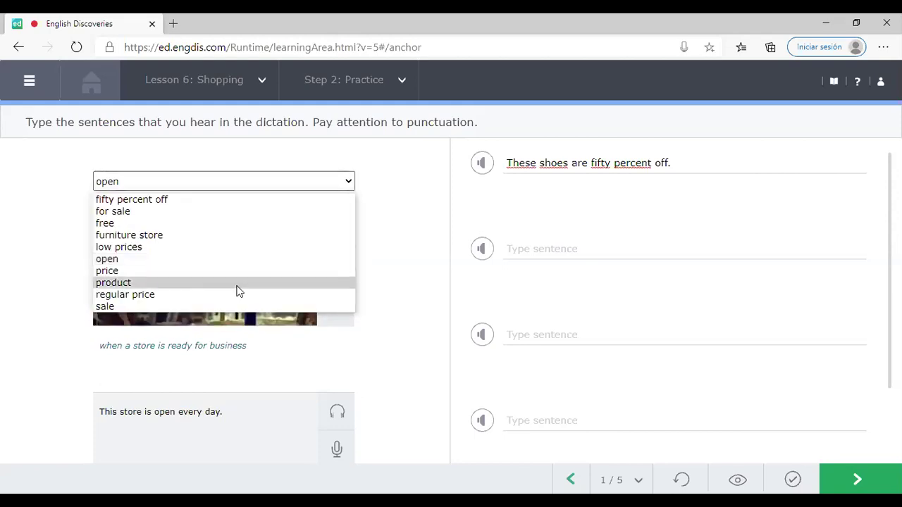
click(238, 284)
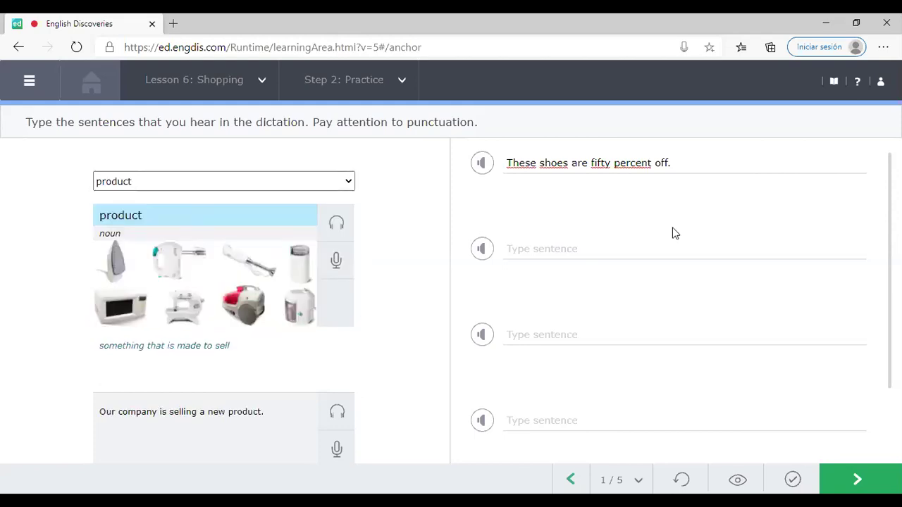
scroll(683, 296, down, 1)
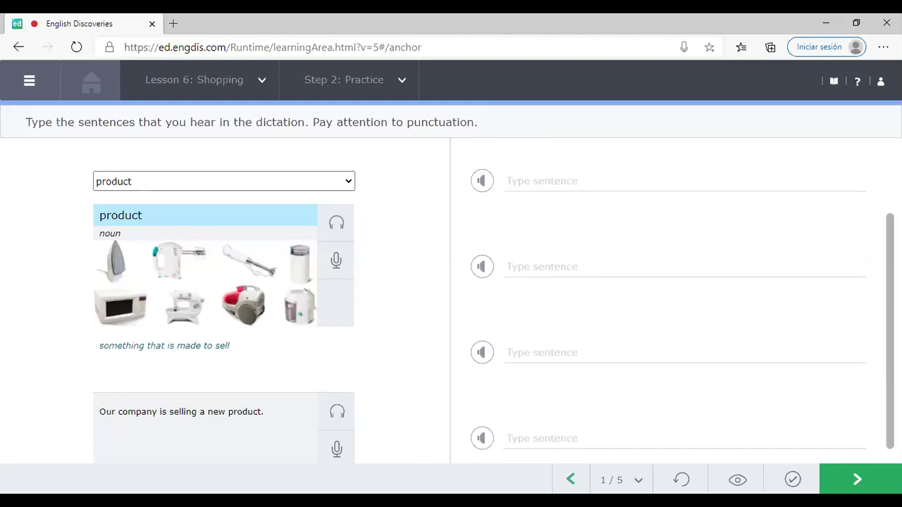
scroll(707, 369, up, 1)
Go to practice task 3 and fill the first two blanks of the Best Homes text with "furniture store" and "sale"
click(854, 483)
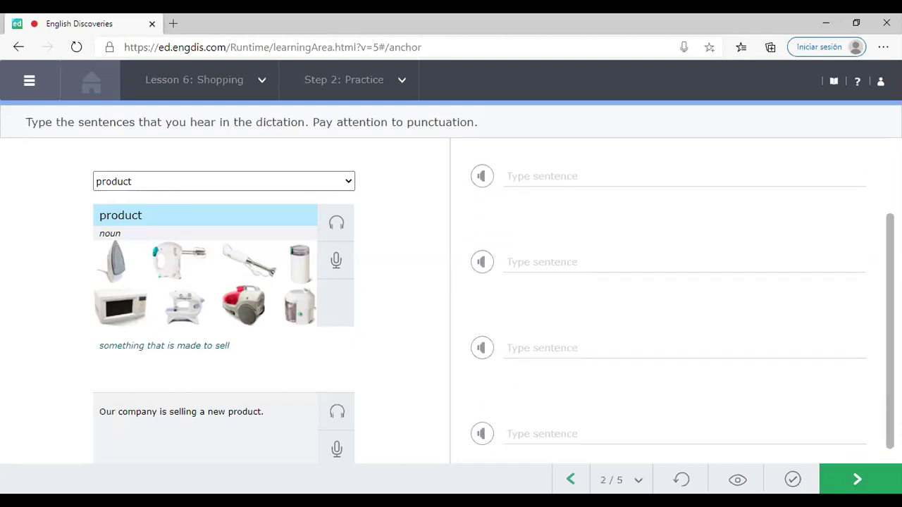
click(852, 480)
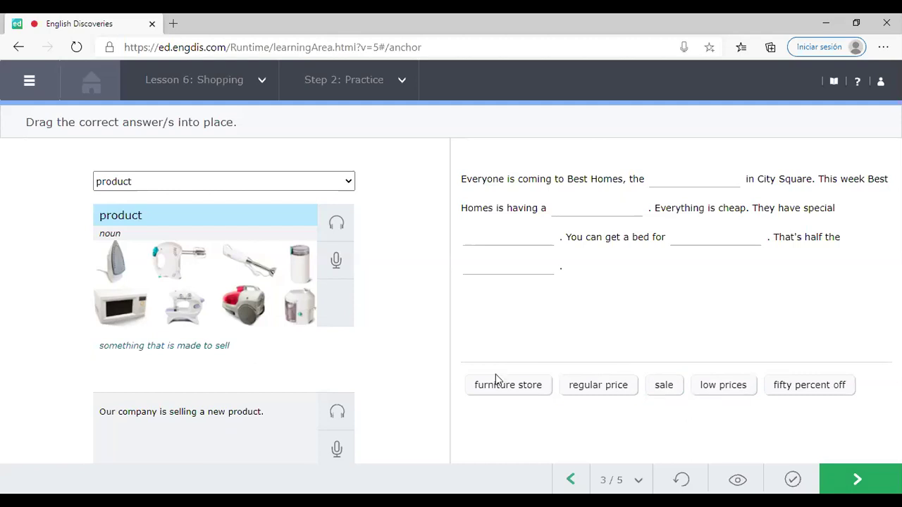
drag(499, 397, 690, 184)
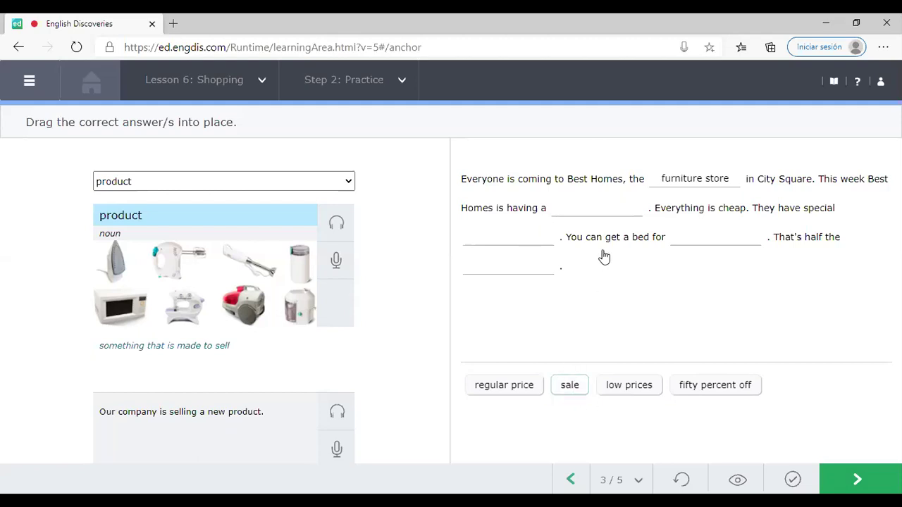
drag(569, 385, 595, 215)
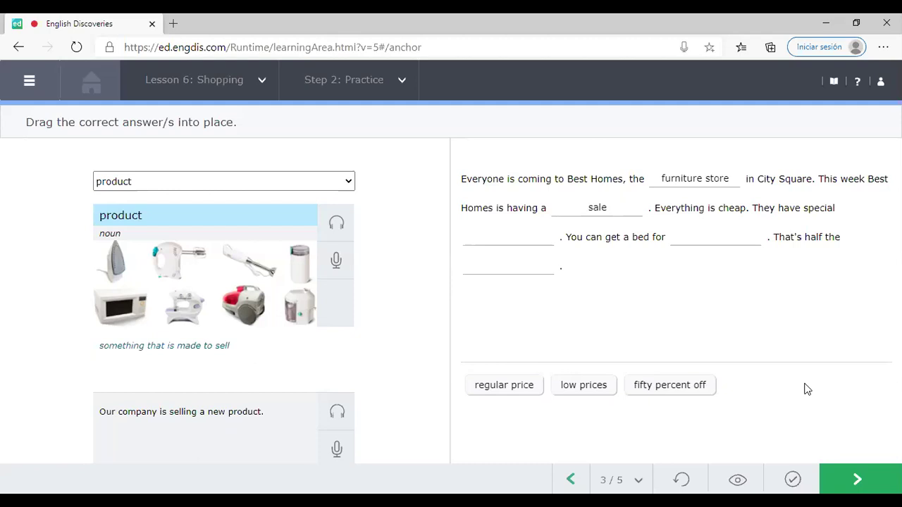
Fill the last three blanks of the Best Homes text with "low prices", "fifty percent off" and "regular price", in that order
drag(580, 386, 513, 241)
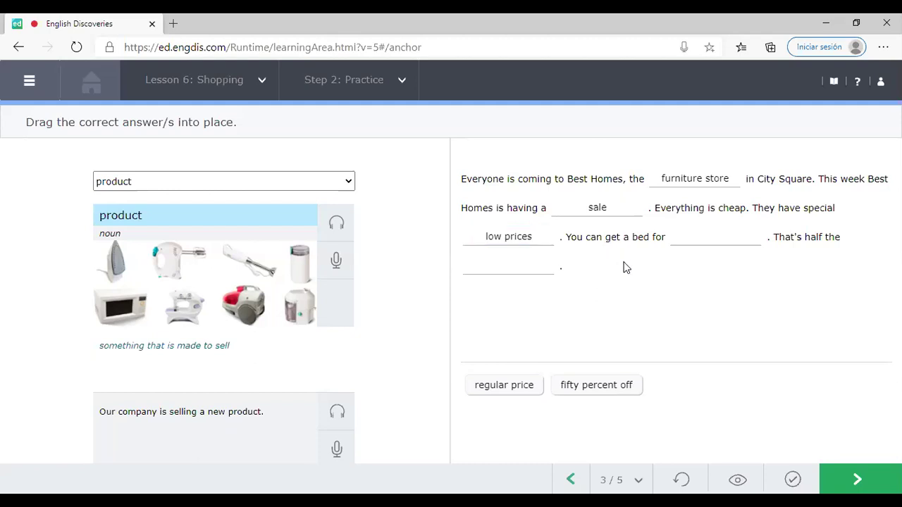
drag(630, 372, 737, 236)
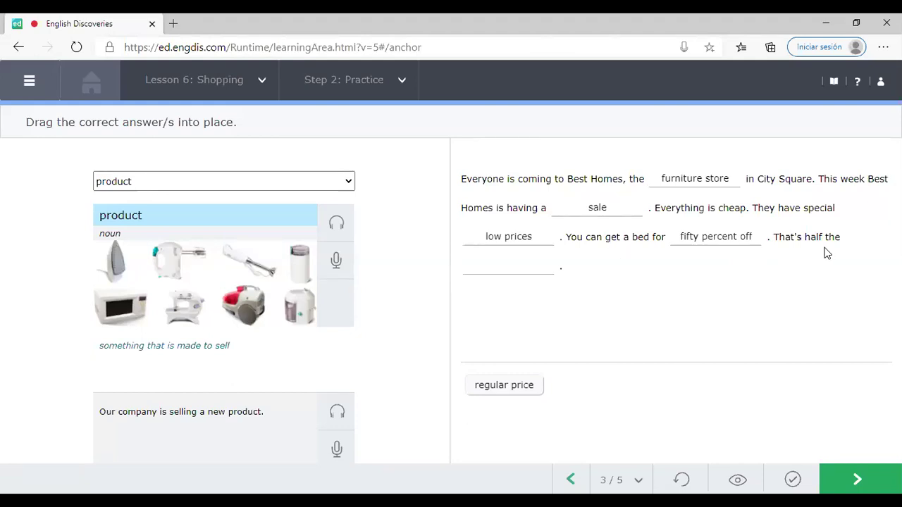
drag(504, 388, 513, 259)
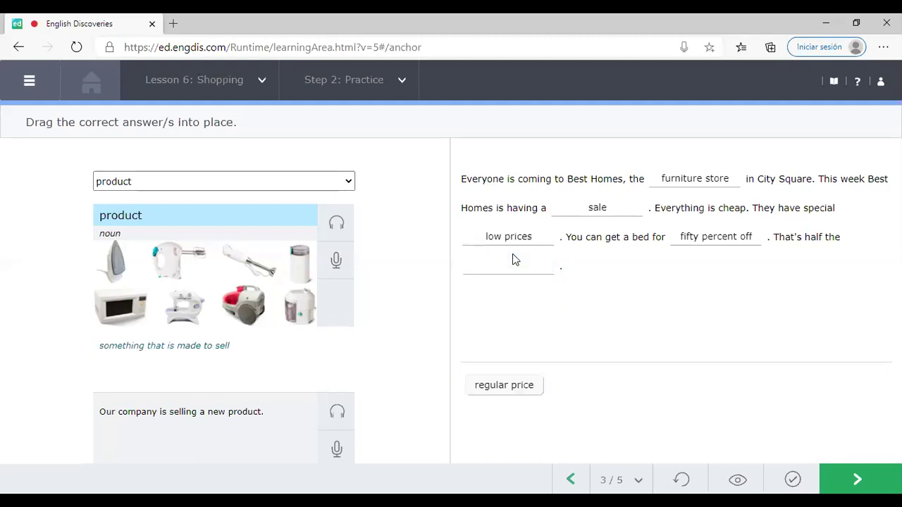
drag(493, 394, 509, 268)
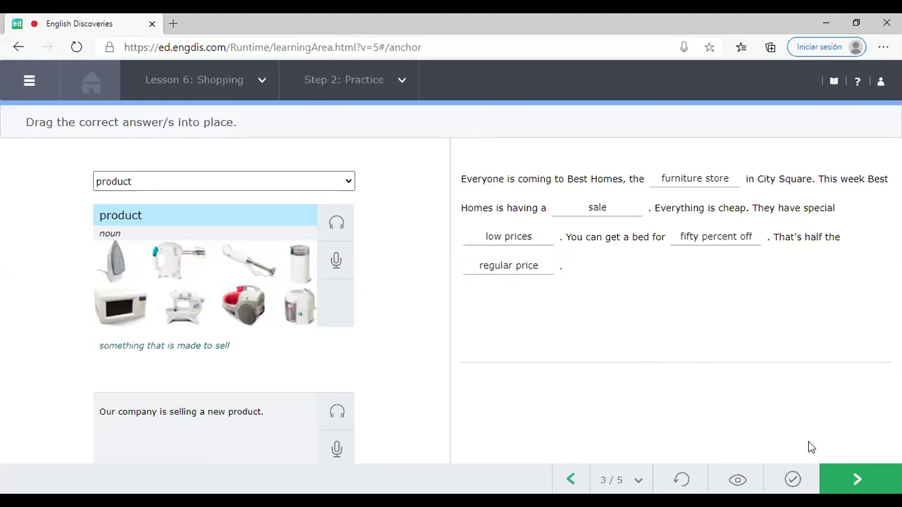
Go to practice task 4 and fill the dialogue's first three blanks with "furniture store", "sale" and "fifty percent off"
click(859, 481)
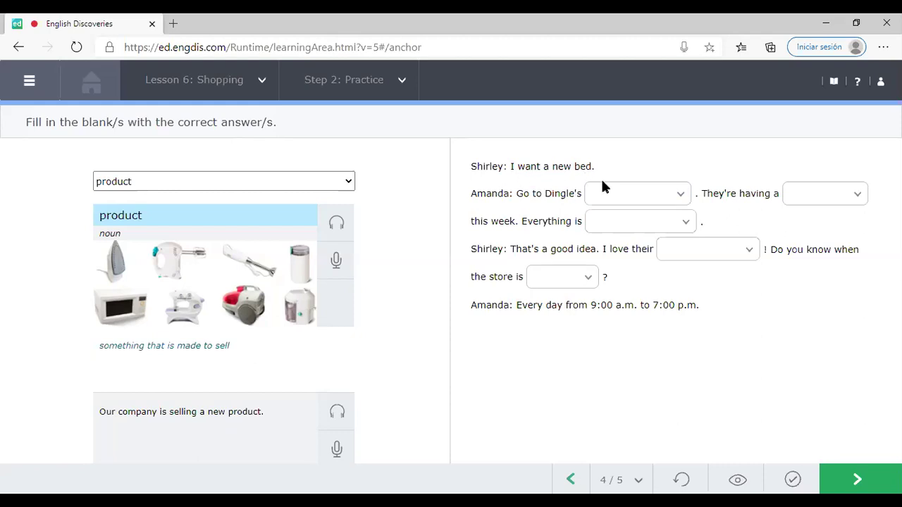
click(652, 197)
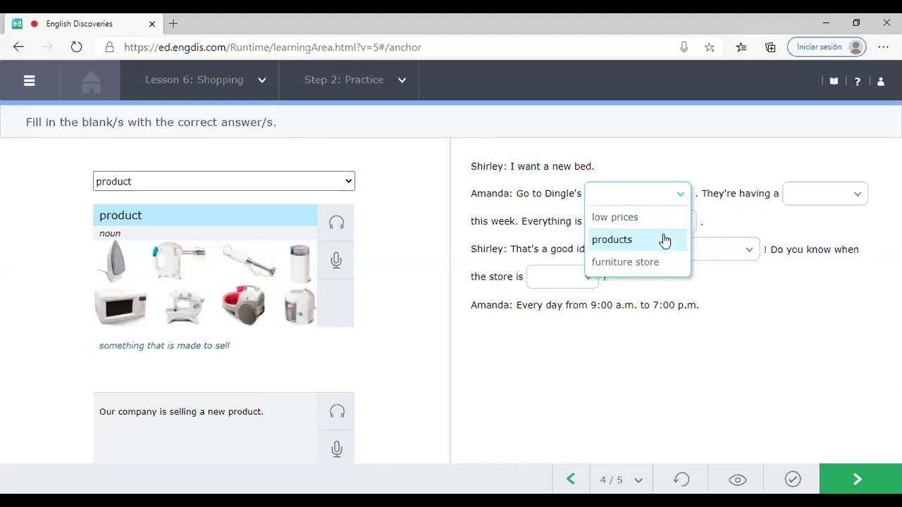
click(663, 269)
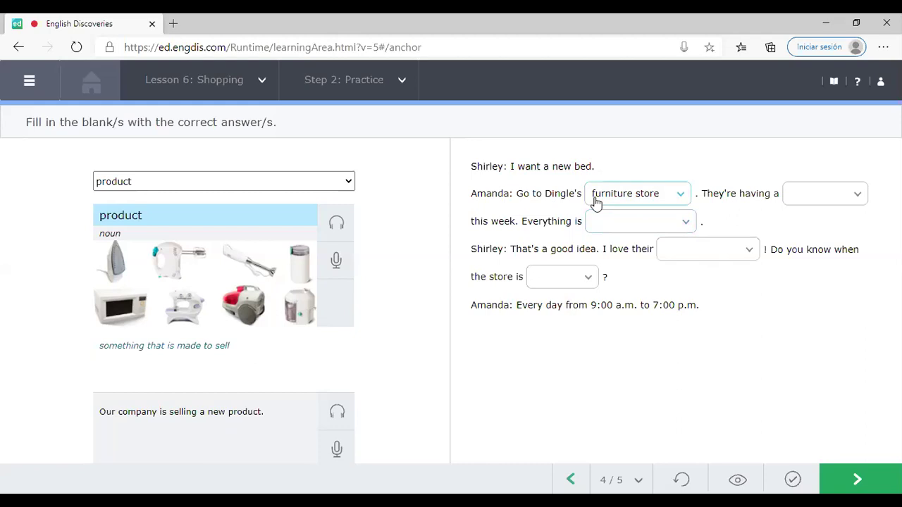
click(851, 194)
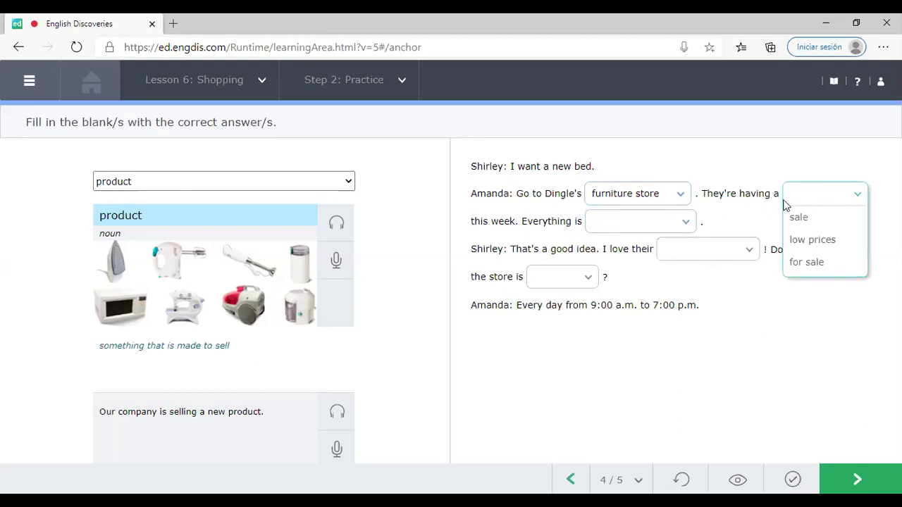
click(815, 224)
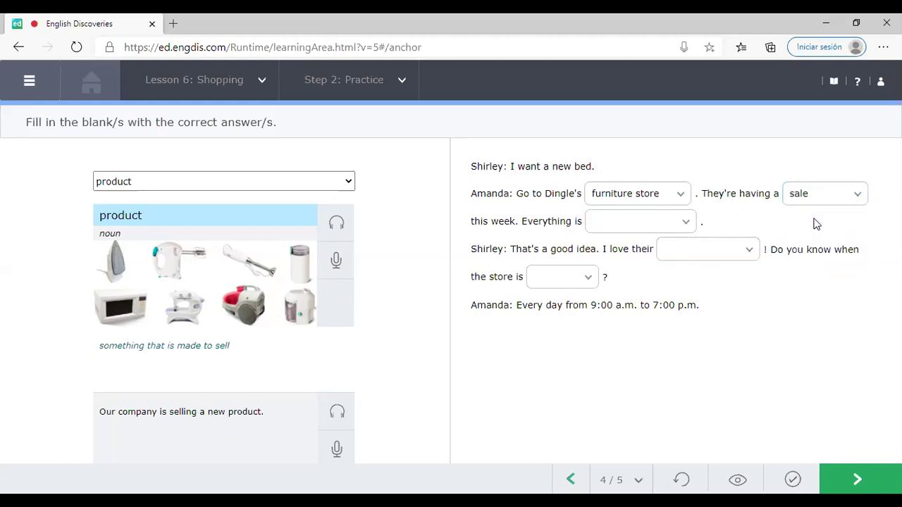
click(671, 224)
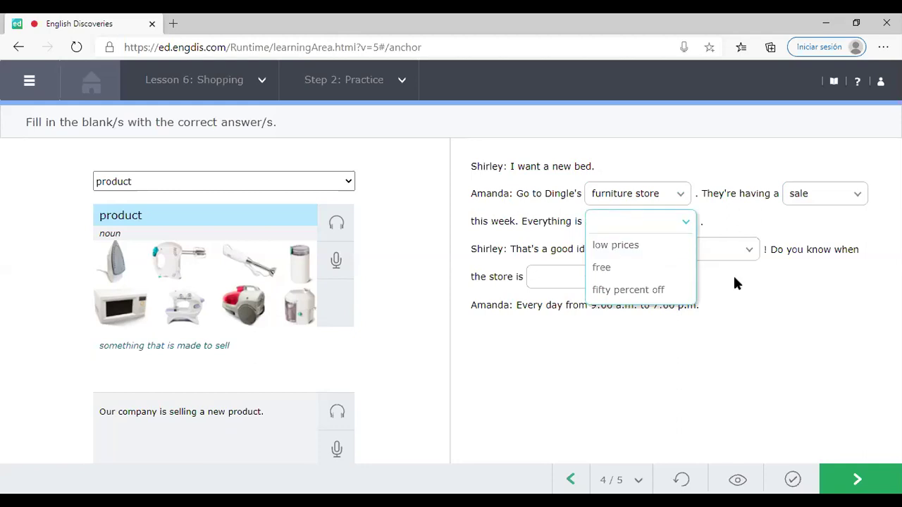
click(674, 290)
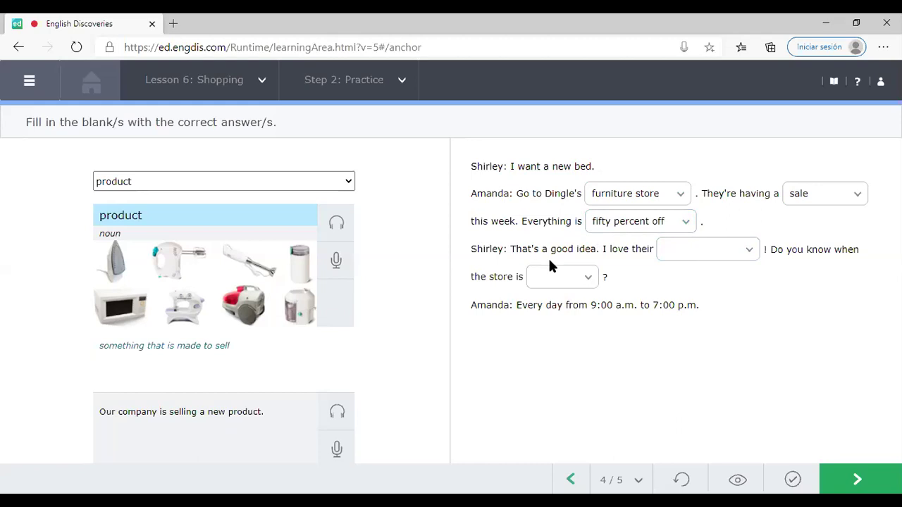
Complete the dialogue's last two blanks with "products" and "open"
click(736, 255)
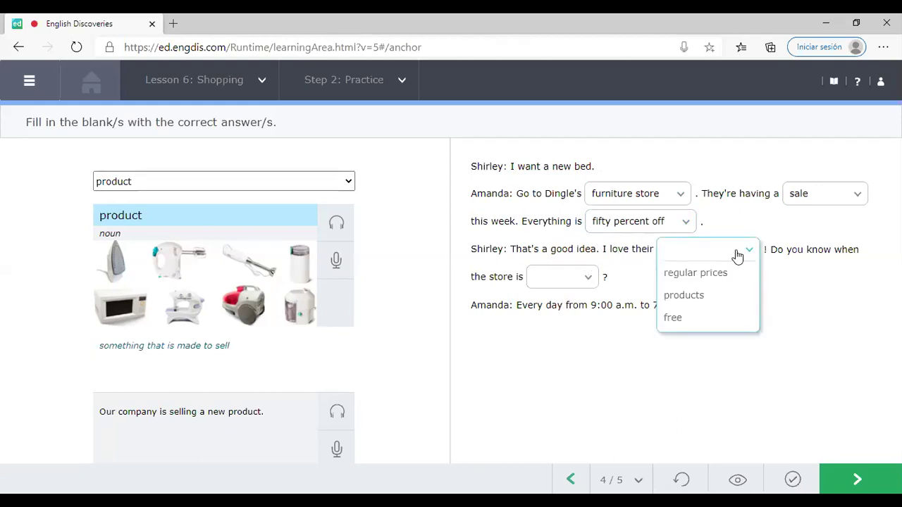
click(701, 295)
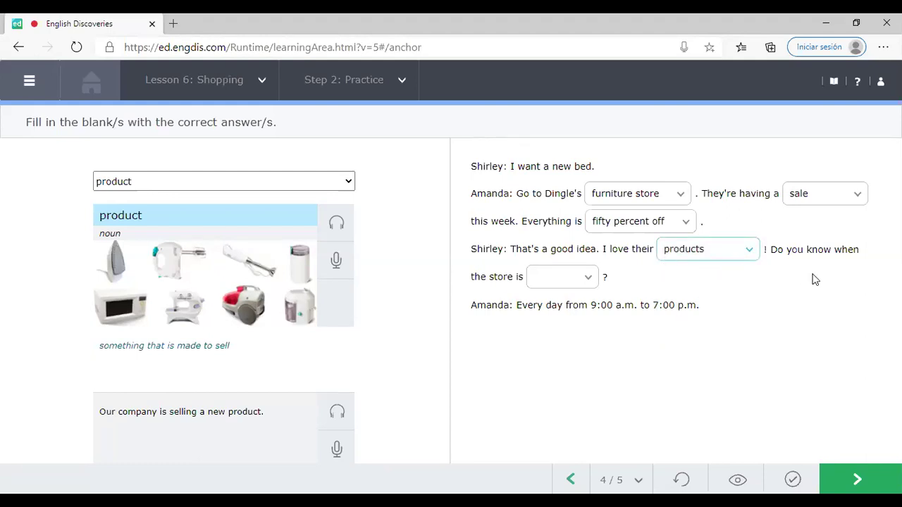
click(578, 285)
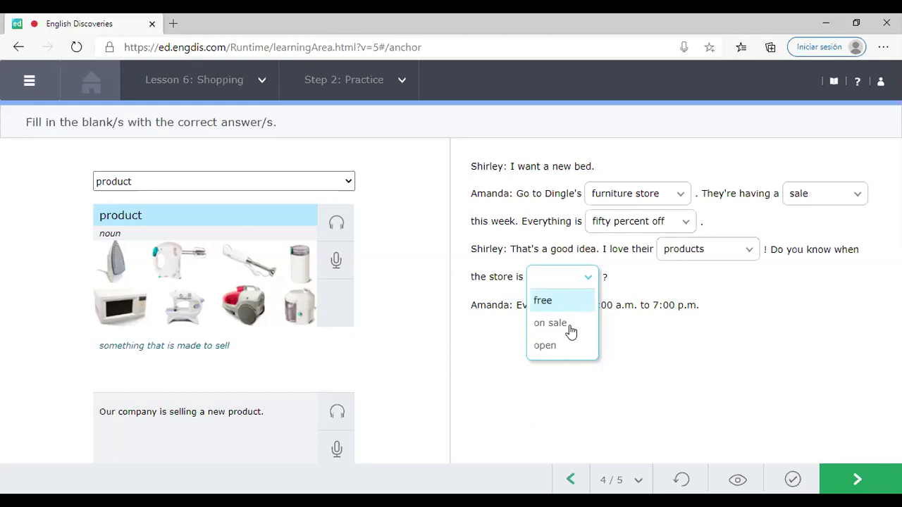
click(562, 346)
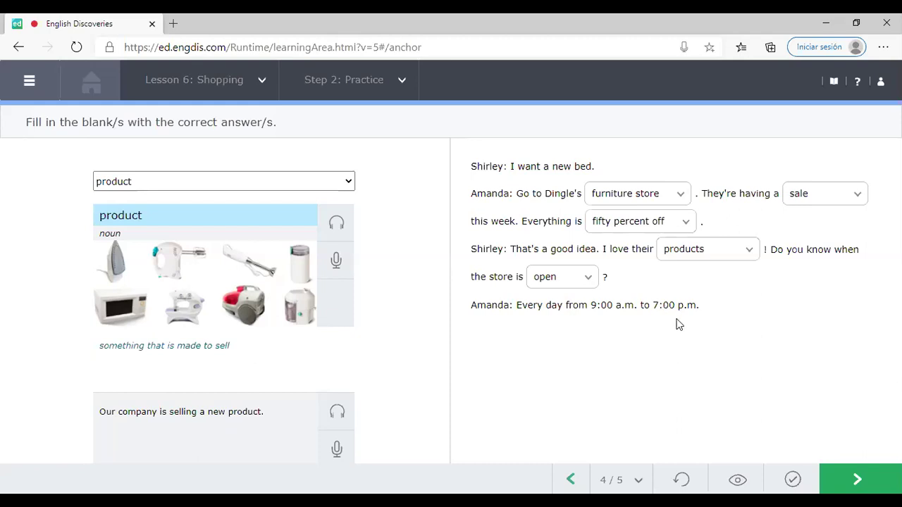
Go to practice task 5 and fill the Jones' Store text's blanks in order with "for sale", "products", "prices", "free" and "open"
click(858, 478)
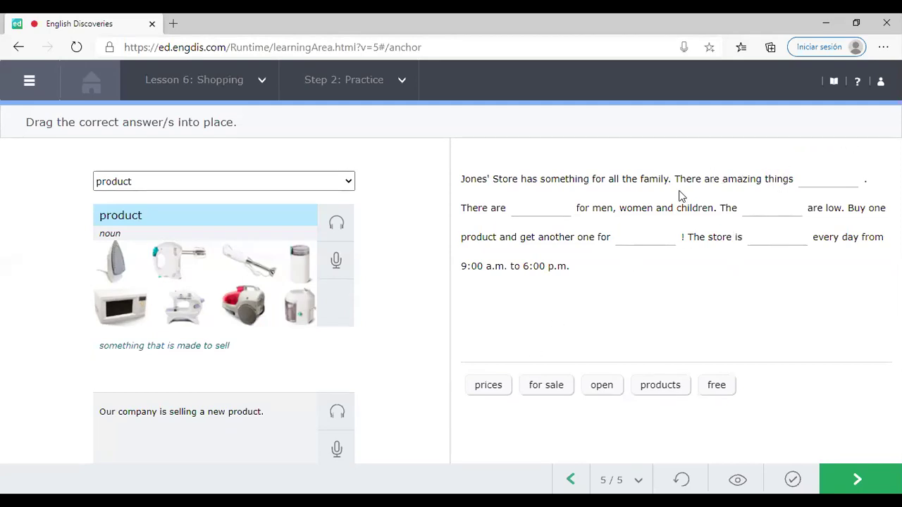
drag(556, 379, 826, 173)
drag(541, 384, 834, 179)
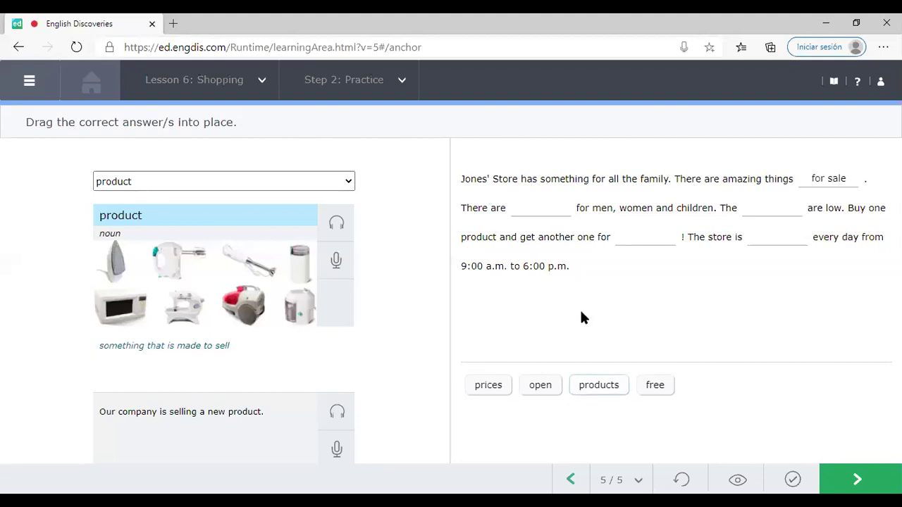
drag(598, 385, 544, 210)
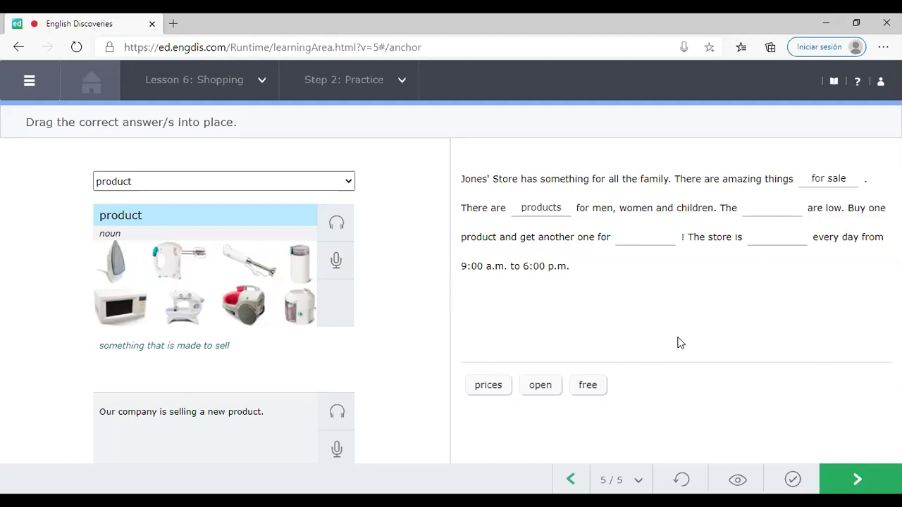
drag(489, 386, 784, 212)
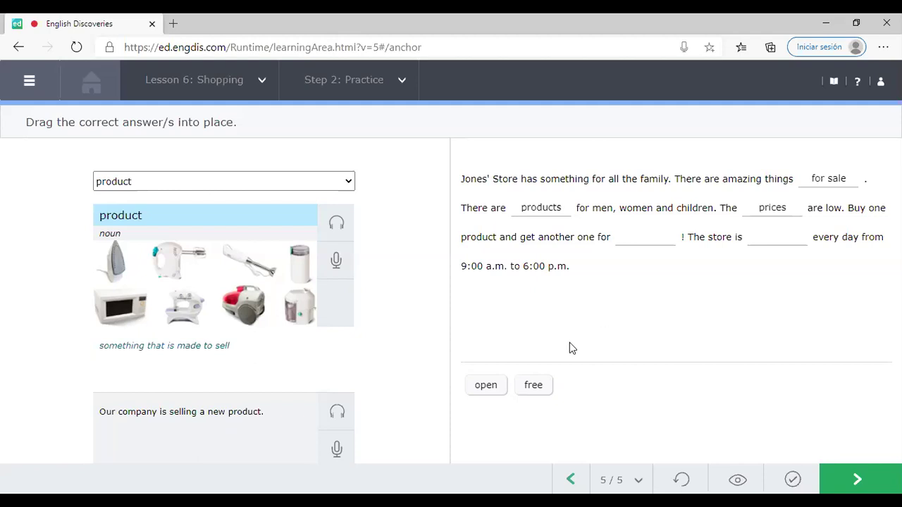
drag(535, 384, 634, 233)
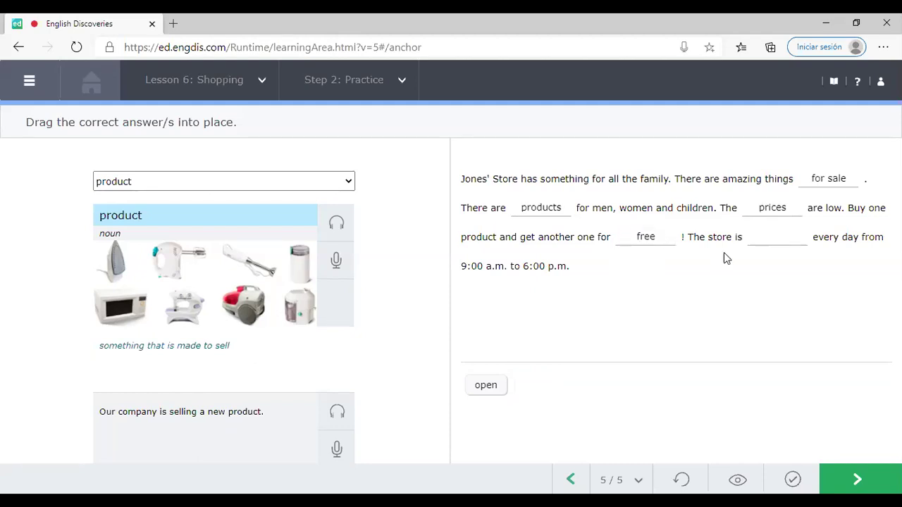
drag(469, 388, 781, 243)
drag(773, 240, 769, 239)
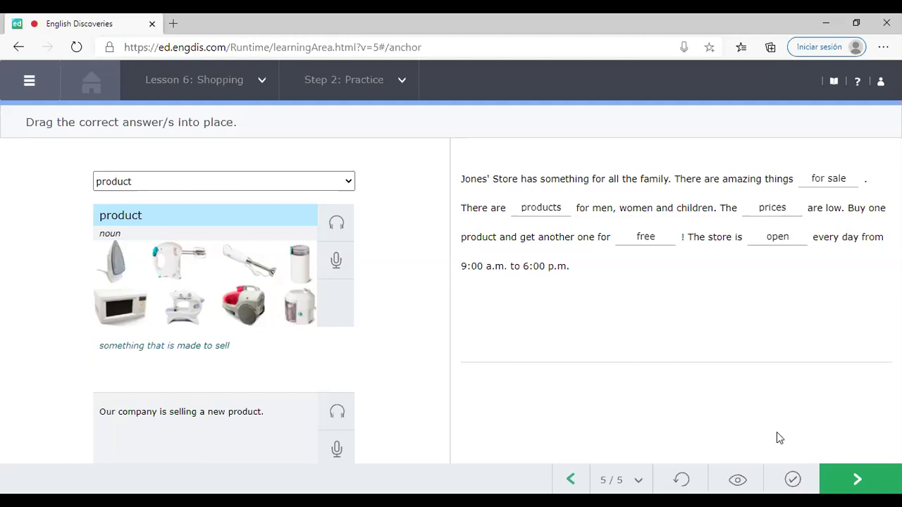
Advance to the Shopping lesson's Test step and return to the home page without starting the test
click(861, 482)
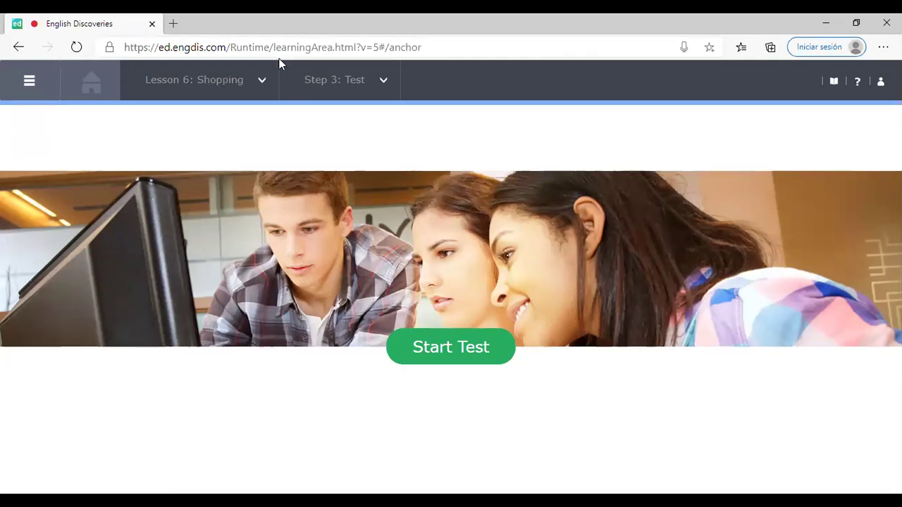
click(92, 81)
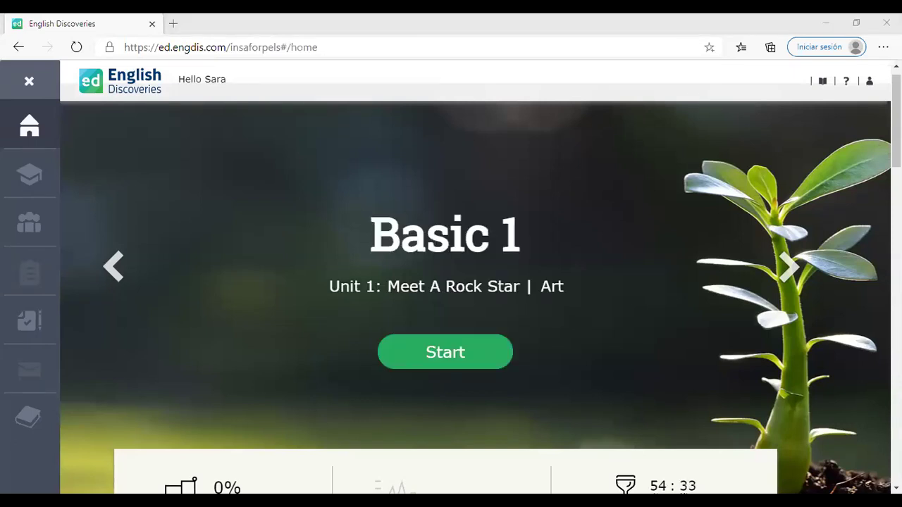
Look over the Basic 1 unit list on the home page, down to units 7 "For Sale" and 8 "On The Move"
scroll(596, 328, down, 5)
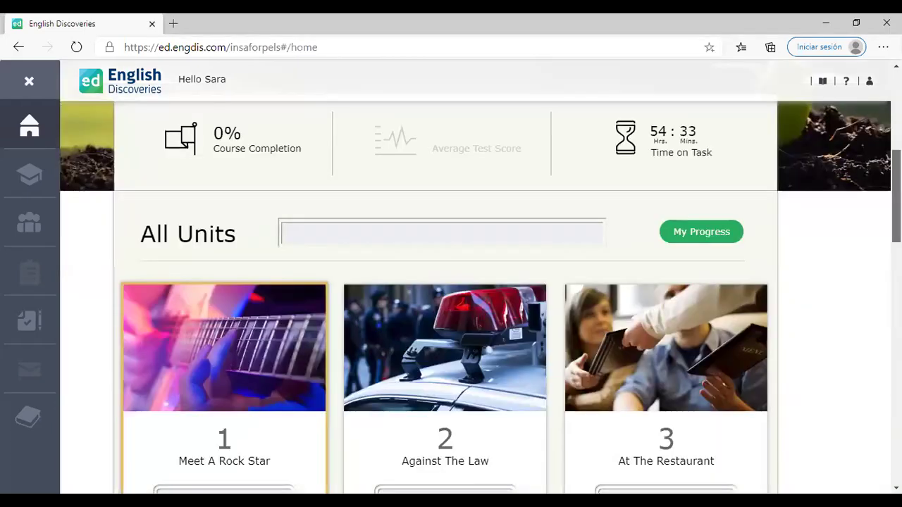
scroll(451, 296, down, 7)
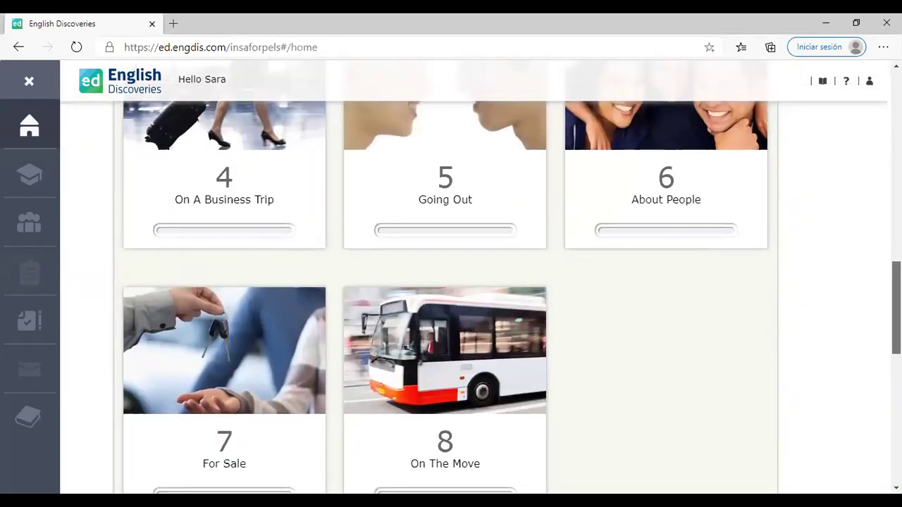
scroll(451, 295, up, 1)
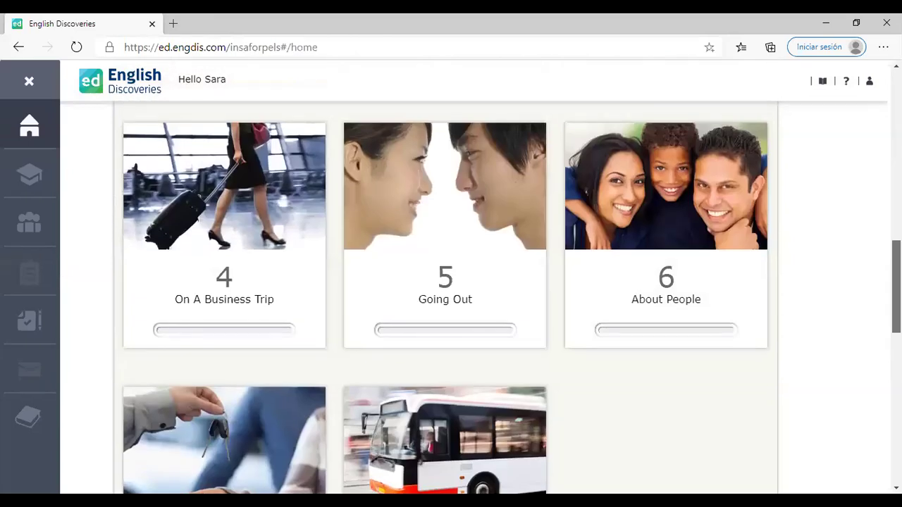
scroll(451, 296, up, 1)
scroll(455, 383, down, 1)
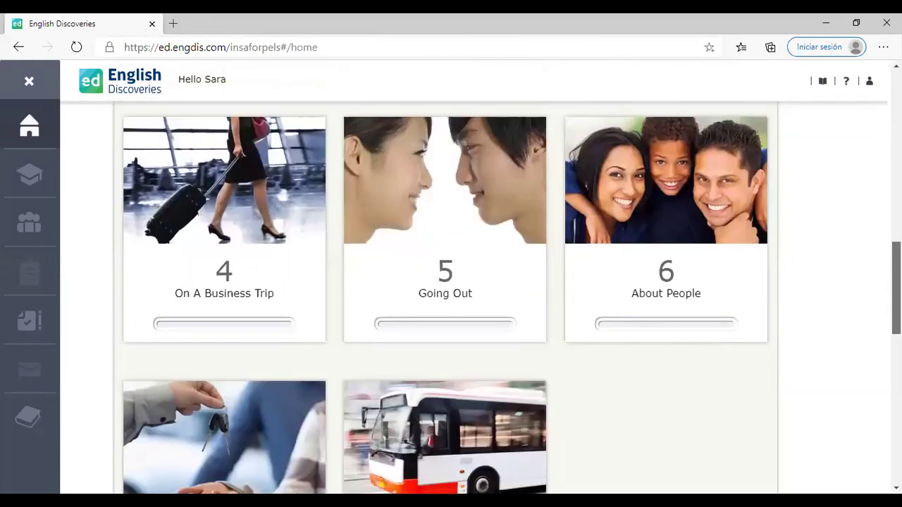
scroll(456, 383, down, 3)
click(453, 377)
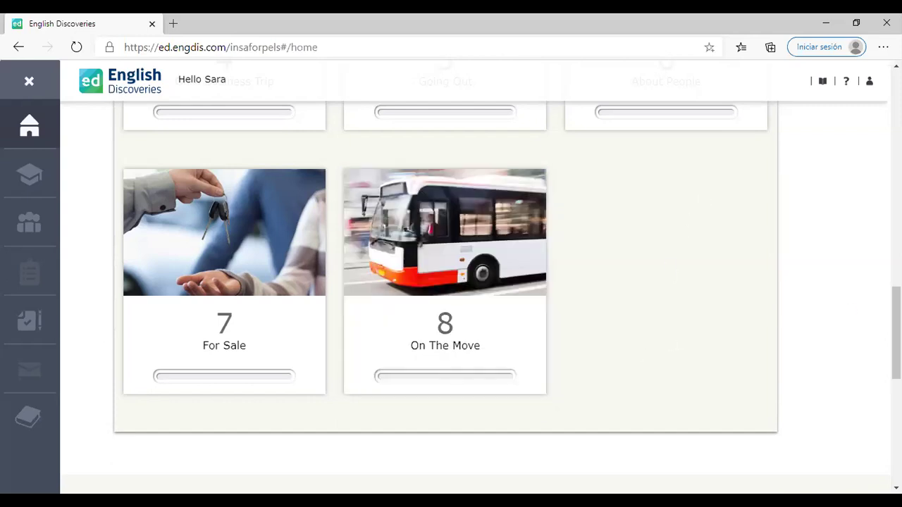
scroll(896, 332, down, 1)
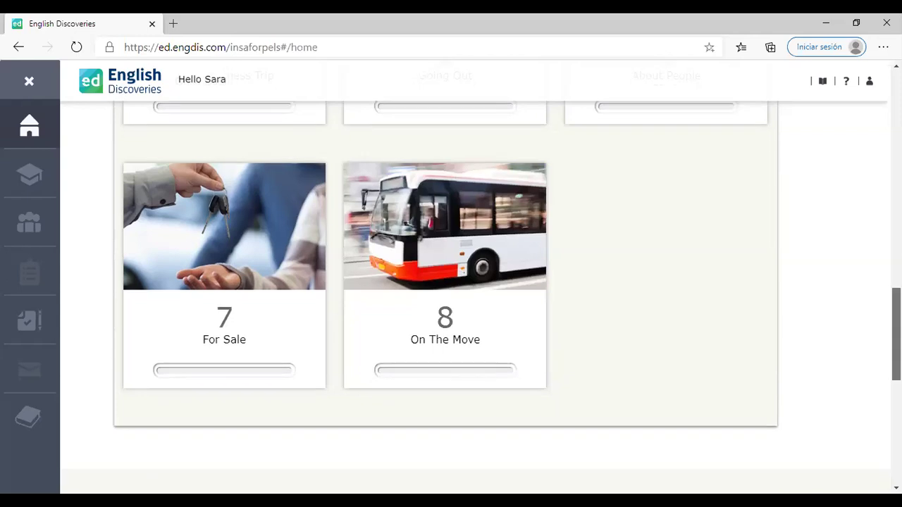
scroll(450, 281, down, 2)
scroll(450, 282, up, 4)
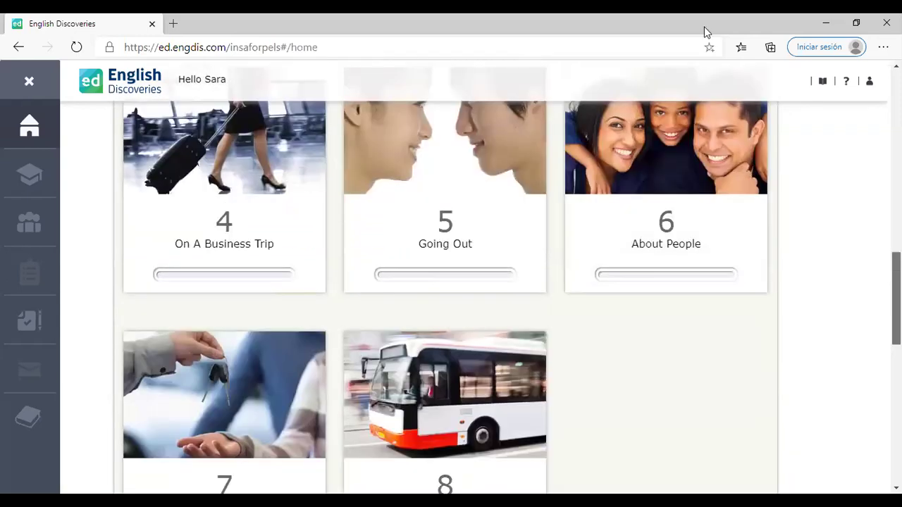